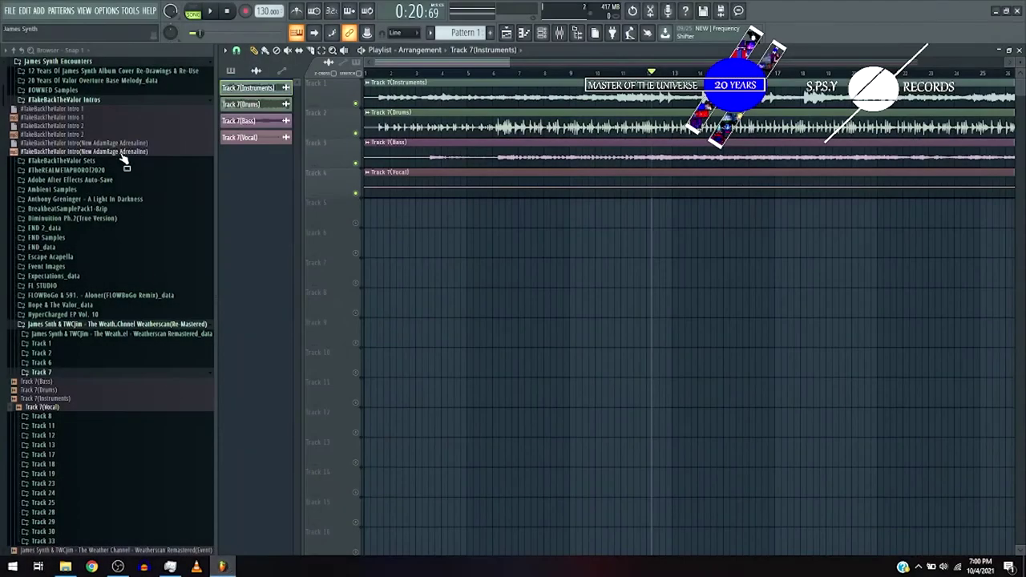
- Colour the Vocal clip and the other three Track 7 clips blue, then rewind to the start
{"action": "left_click", "coordinate": [240, 141]}
{"action": "right_click", "coordinate": [240, 143]}
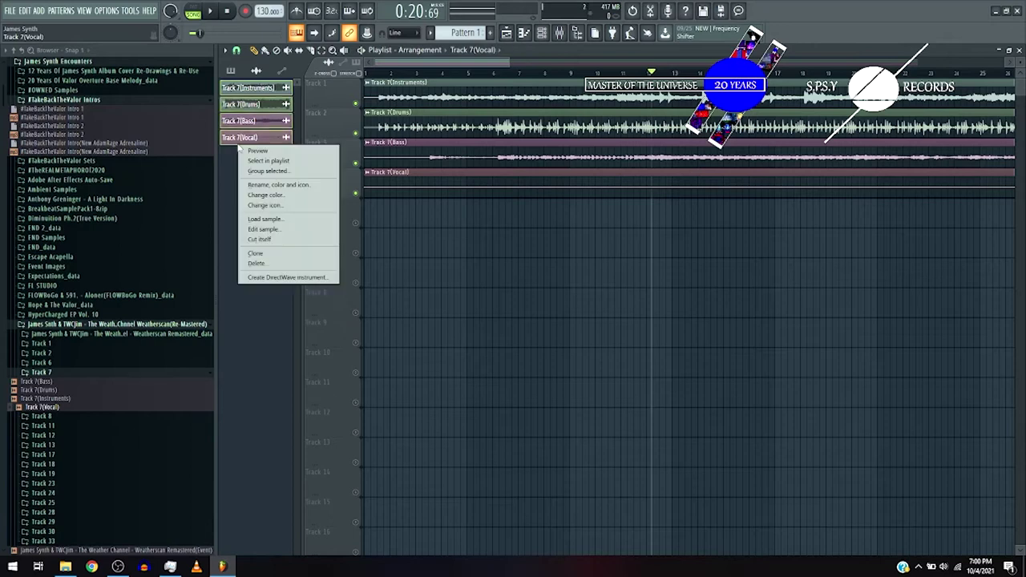
{"action": "left_click", "coordinate": [282, 185]}
{"action": "left_click", "coordinate": [276, 180]}
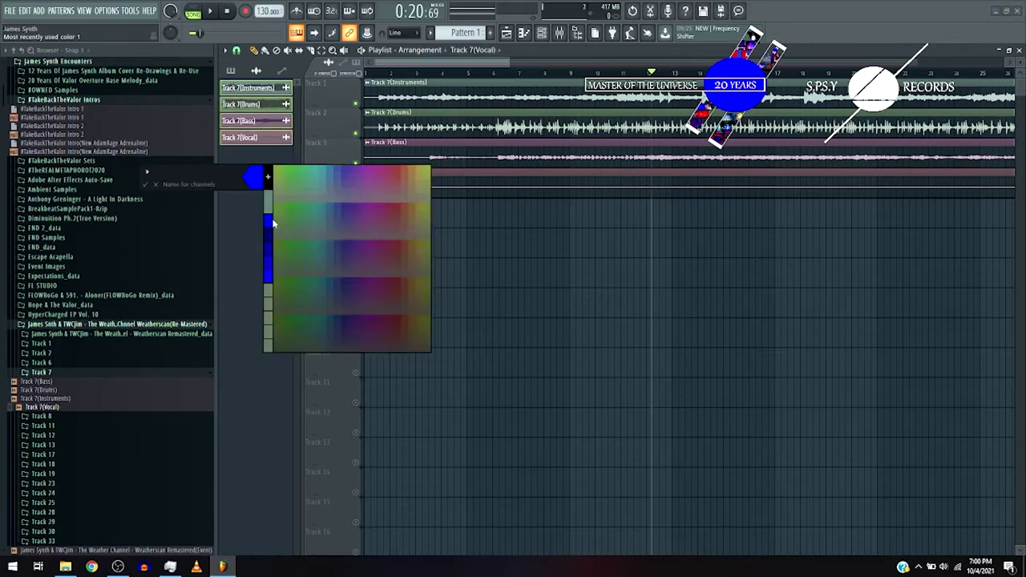
{"action": "left_click", "coordinate": [276, 179]}
{"action": "left_click", "coordinate": [276, 180]}
{"action": "left_click", "coordinate": [291, 238]}
{"action": "key", "text": "Return"}
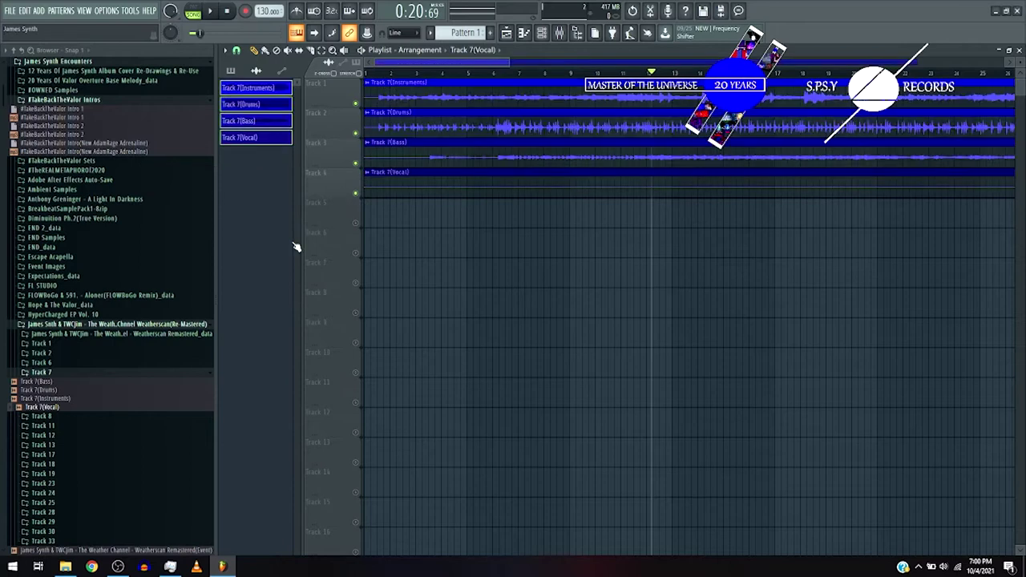
{"action": "key", "text": "space"}
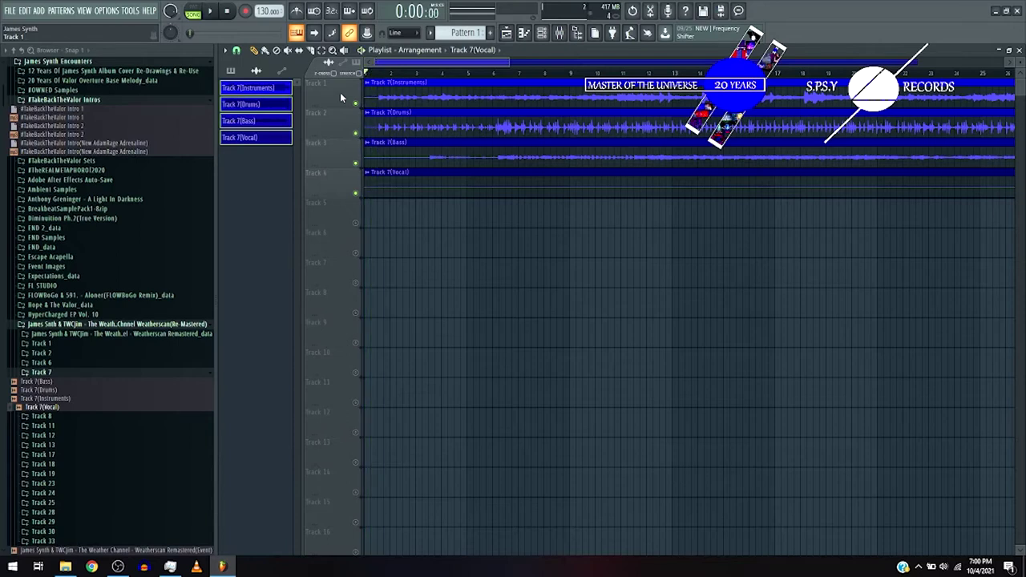
{"action": "key", "text": "space"}
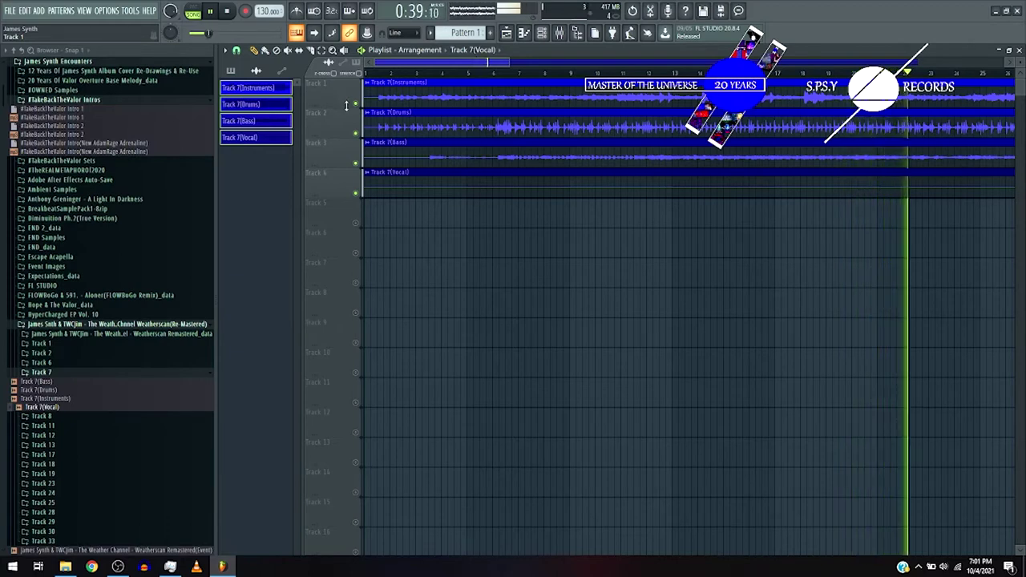
{"action": "key", "text": "space"}
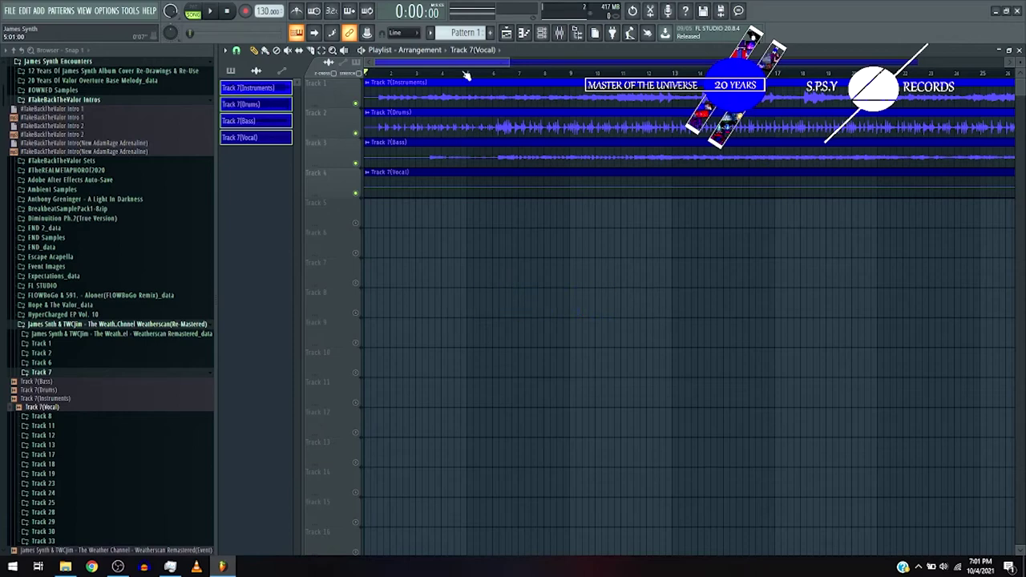
- Select all four Track 7 clips and shift their audio slightly later
{"action": "key", "text": "ctrl+a"}
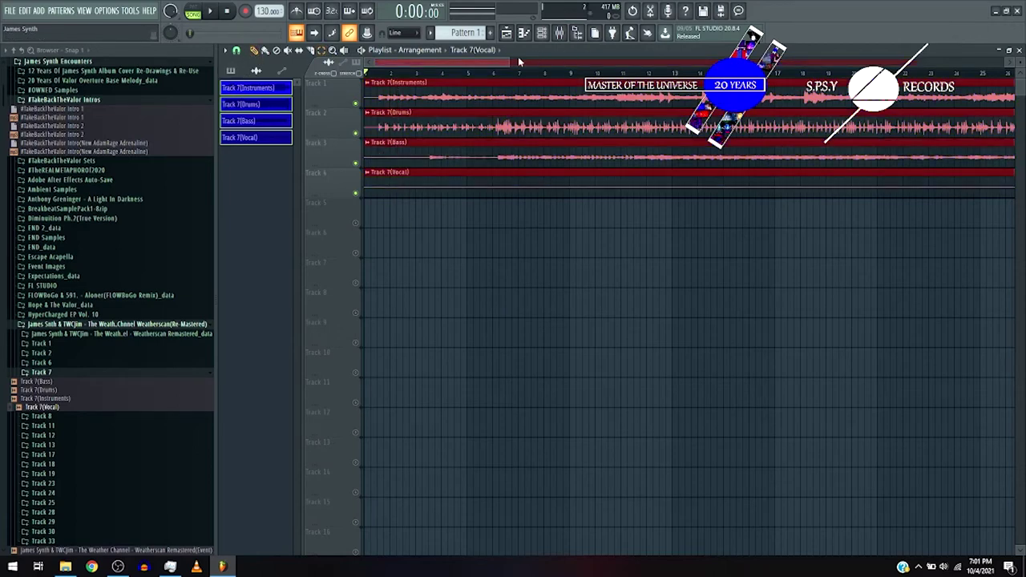
{"action": "scroll", "coordinate": [383, 88], "scroll_direction": "up", "scroll_amount": 3}
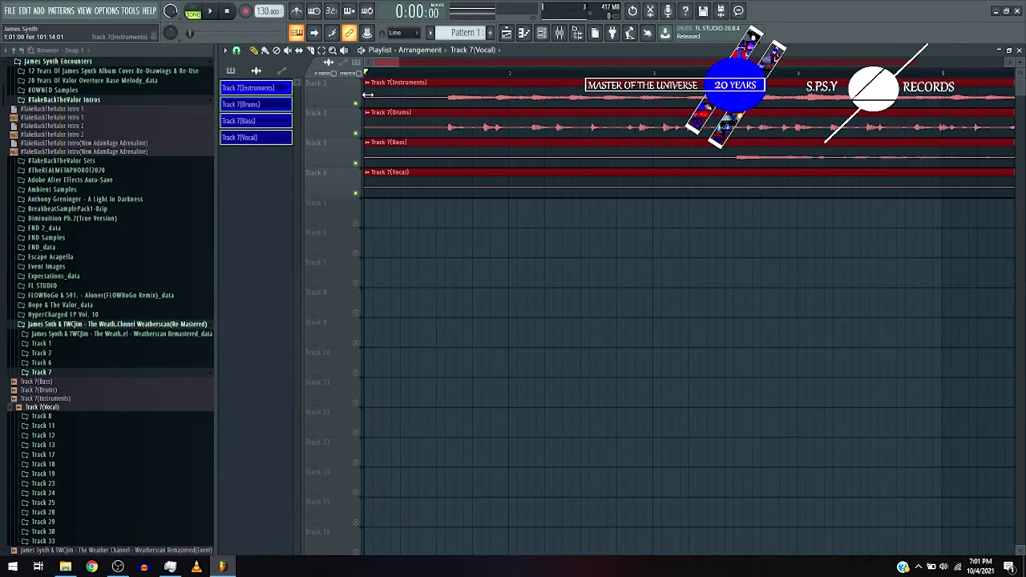
{"action": "left_click_drag", "start_coordinate": [367, 96], "coordinate": [298, 82]}
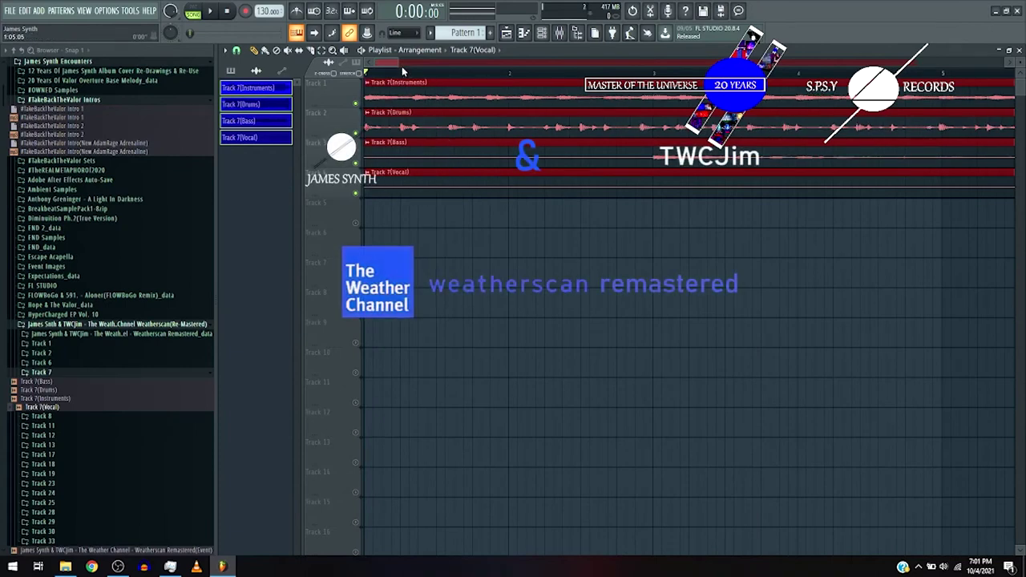
{"action": "left_click_drag", "start_coordinate": [399, 62], "coordinate": [519, 86]}
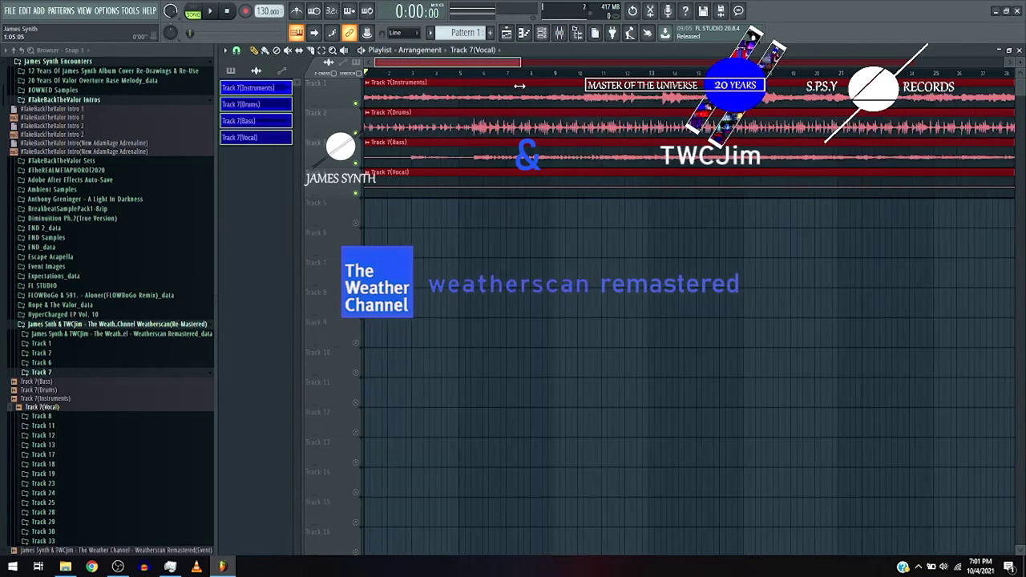
- Deselect the clips and bring up the channel rack and the Mixer
{"action": "left_click", "coordinate": [471, 247]}
{"action": "key", "text": "F6"}
{"action": "key", "text": "F9"}
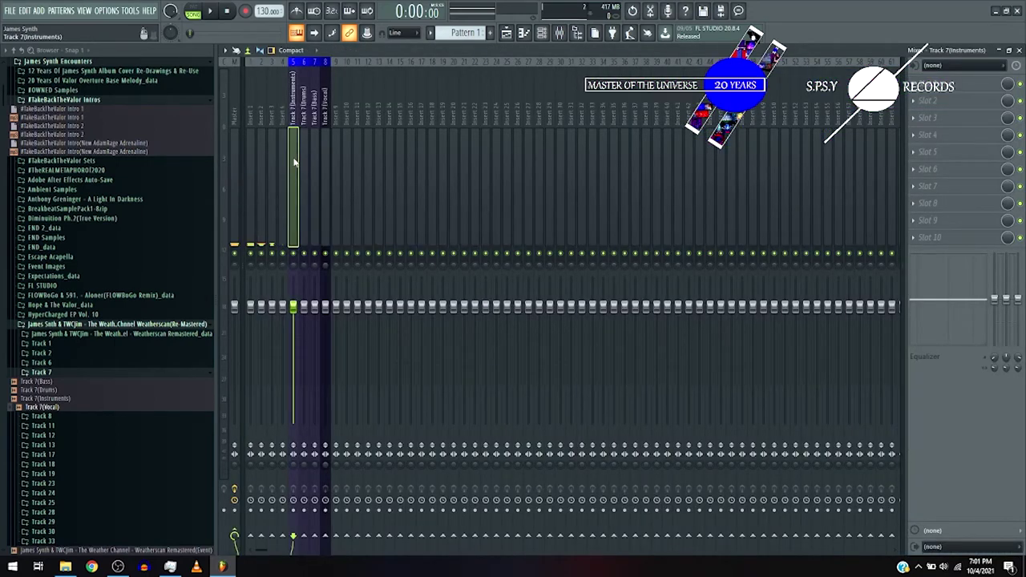
- Move the Track 7 inserts from 5–8 to 1–4, then open the effect list for one insert
{"action": "left_click_drag", "start_coordinate": [294, 162], "coordinate": [327, 144]}
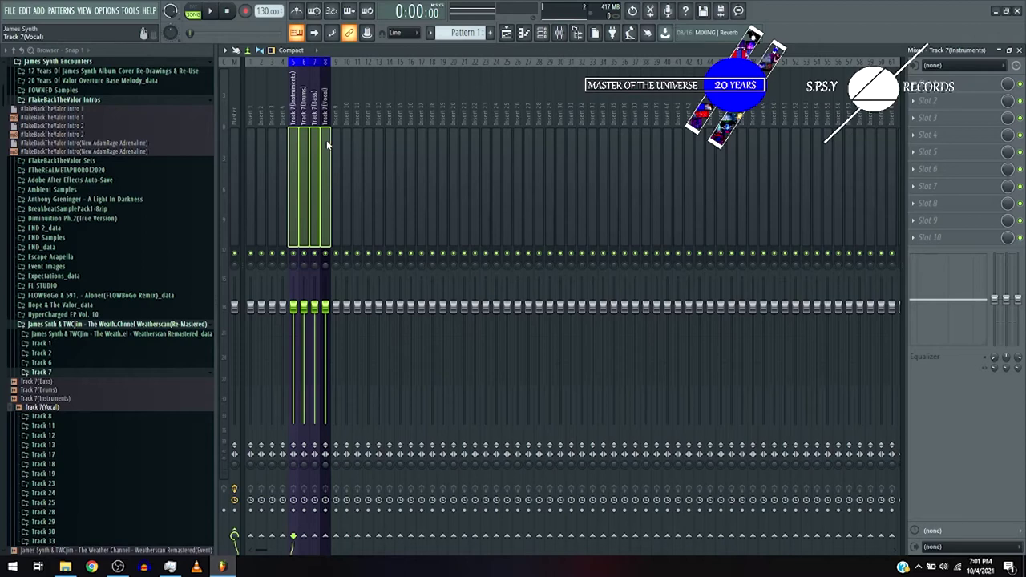
{"action": "key", "text": "alt+Left"}
{"action": "key", "text": "alt+Left"}
{"action": "key", "text": "alt+Left"}
{"action": "key", "text": "alt+Left"}
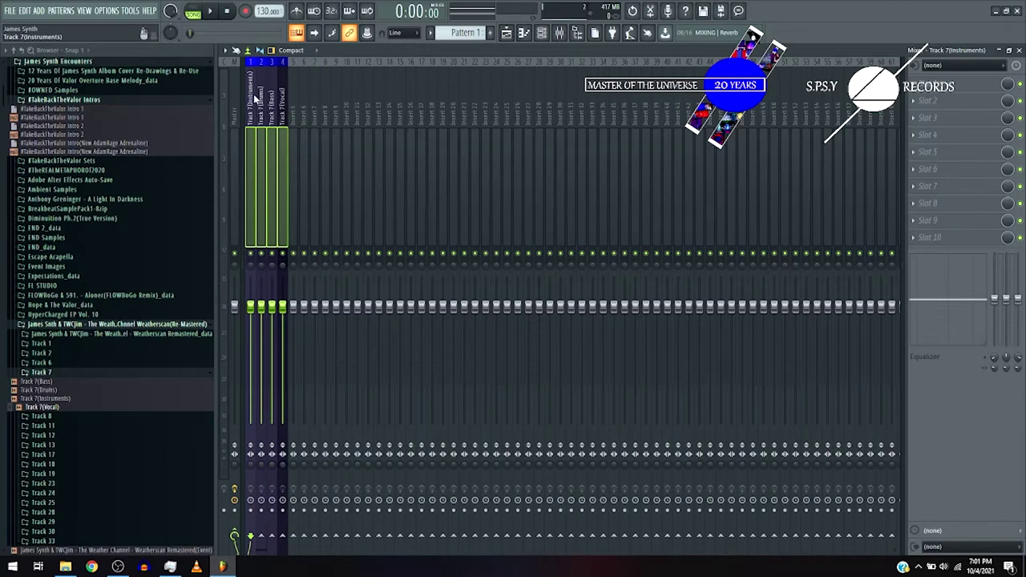
{"action": "left_click", "coordinate": [323, 125]}
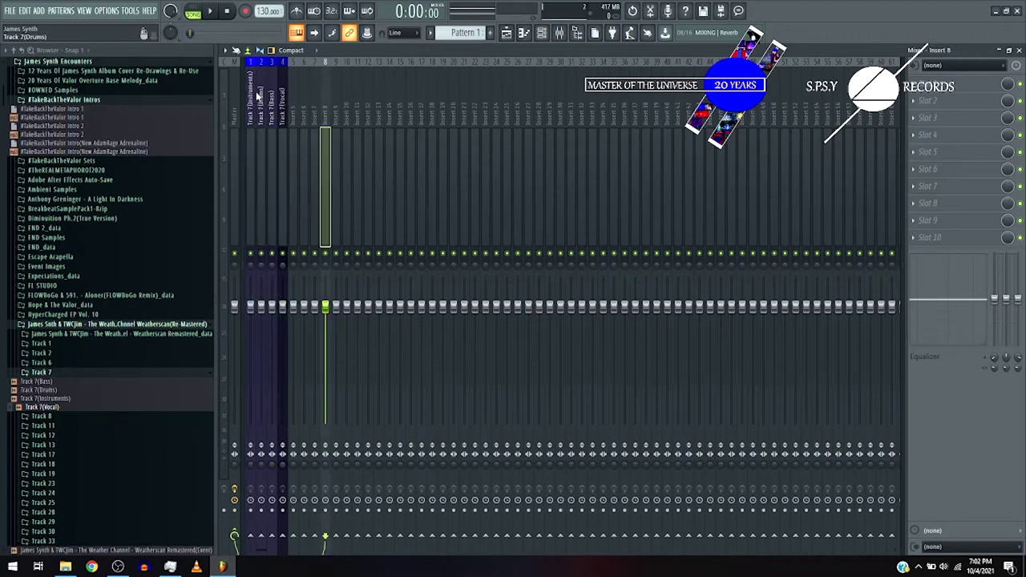
{"action": "left_click", "coordinate": [257, 95]}
{"action": "left_click", "coordinate": [930, 83]}
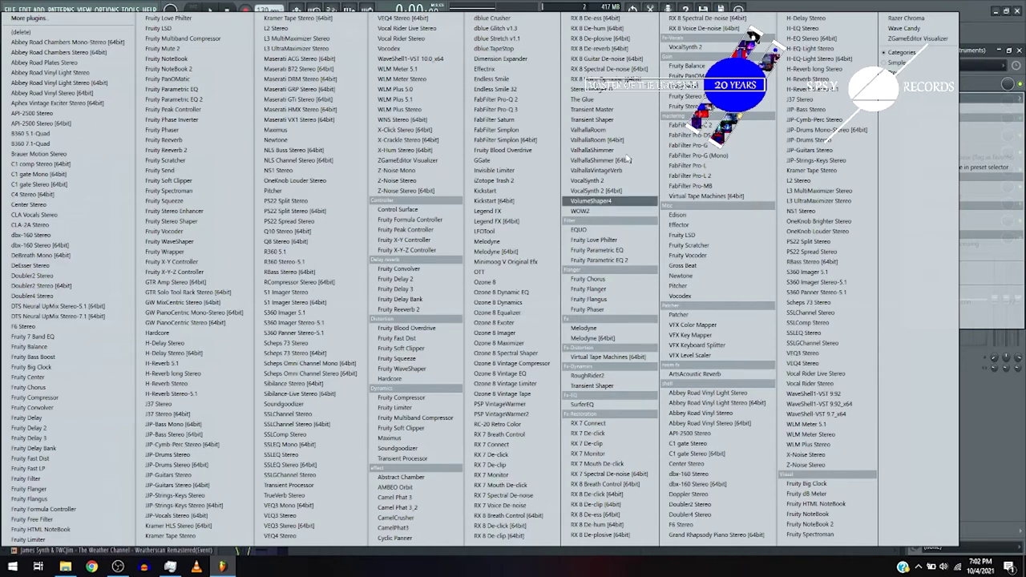
- Load FabFilter Pro-Q 2 and add a roughly +6.5 dB high-shelf boost at 30 dB/oct
{"action": "left_click", "coordinate": [492, 99]}
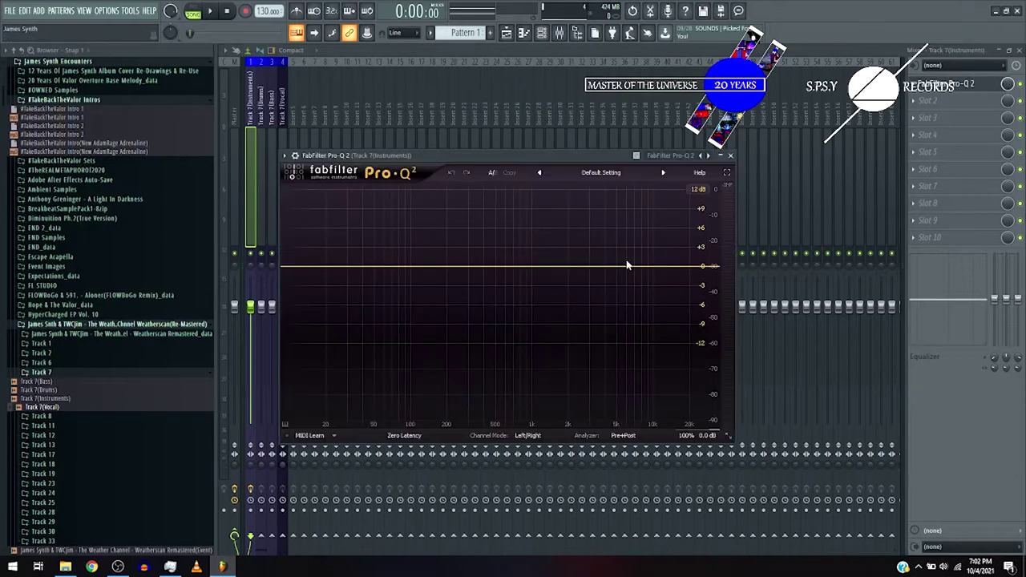
{"action": "left_click_drag", "start_coordinate": [628, 265], "coordinate": [636, 231]}
{"action": "left_click", "coordinate": [494, 398]}
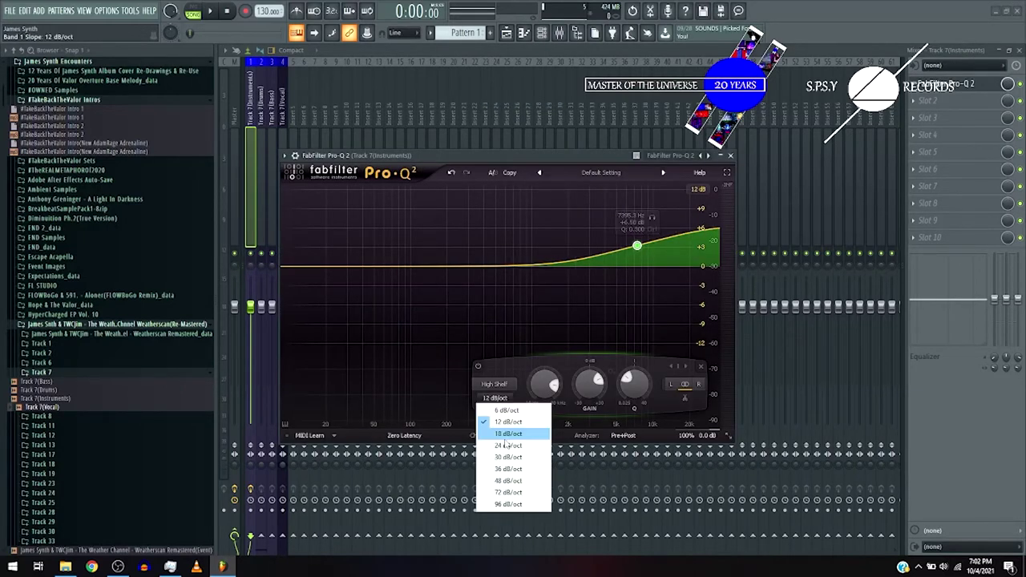
{"action": "left_click", "coordinate": [508, 457]}
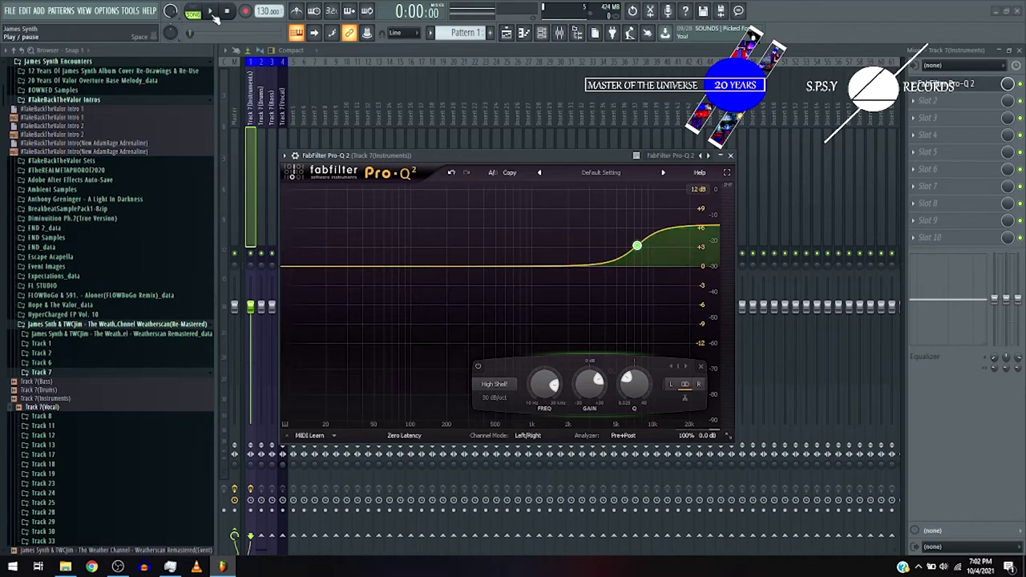
- With playback running, add a +2.58 dB bell band at about 2422.1 Hz
{"action": "left_click", "coordinate": [211, 12]}
{"action": "left_click", "coordinate": [577, 250]}
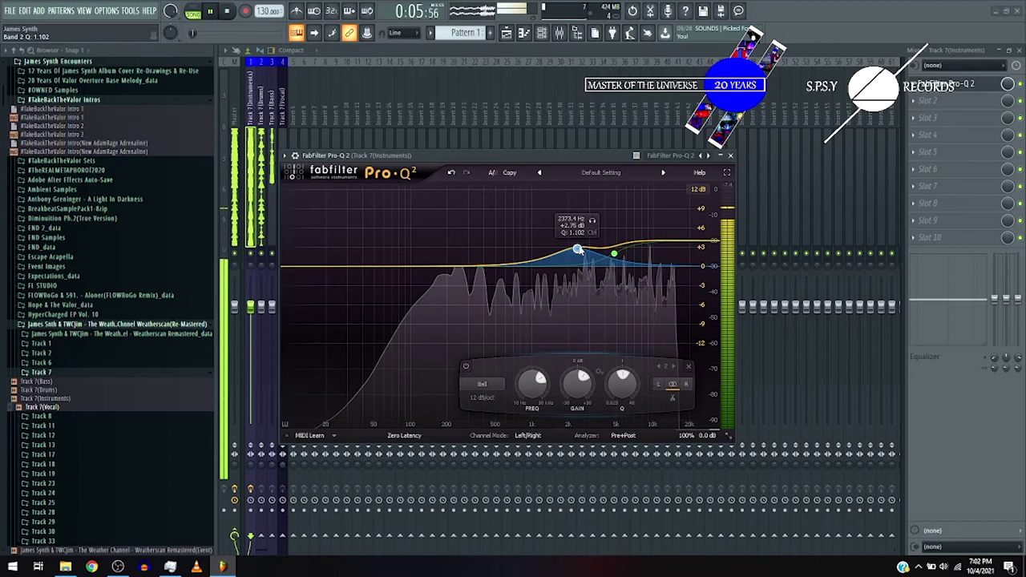
{"action": "left_click_drag", "start_coordinate": [577, 250], "coordinate": [579, 251]}
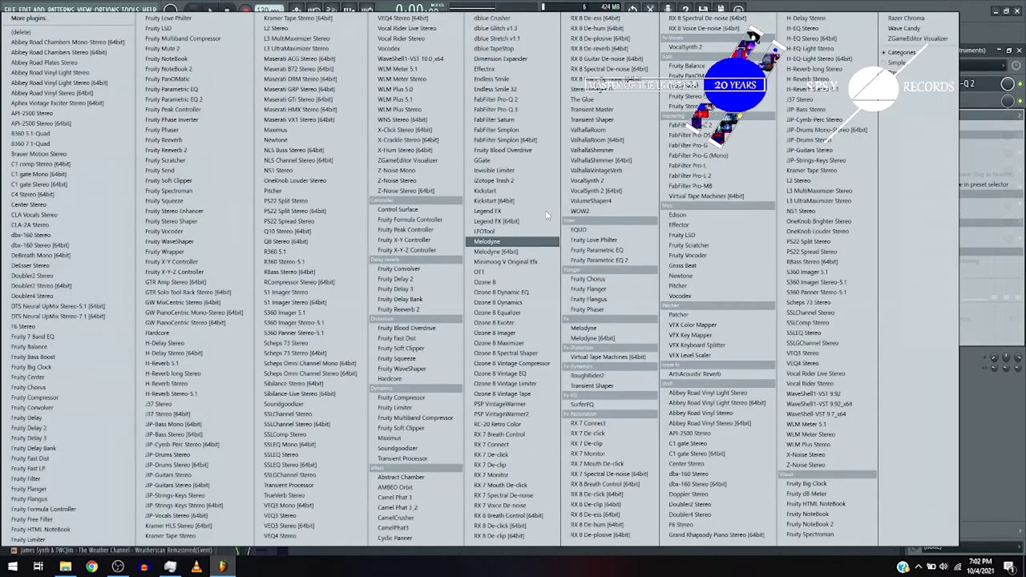
- Load Ozone 8 Imager into slot 2 and set its Band 2 width to 21.5
{"action": "left_click", "coordinate": [517, 332]}
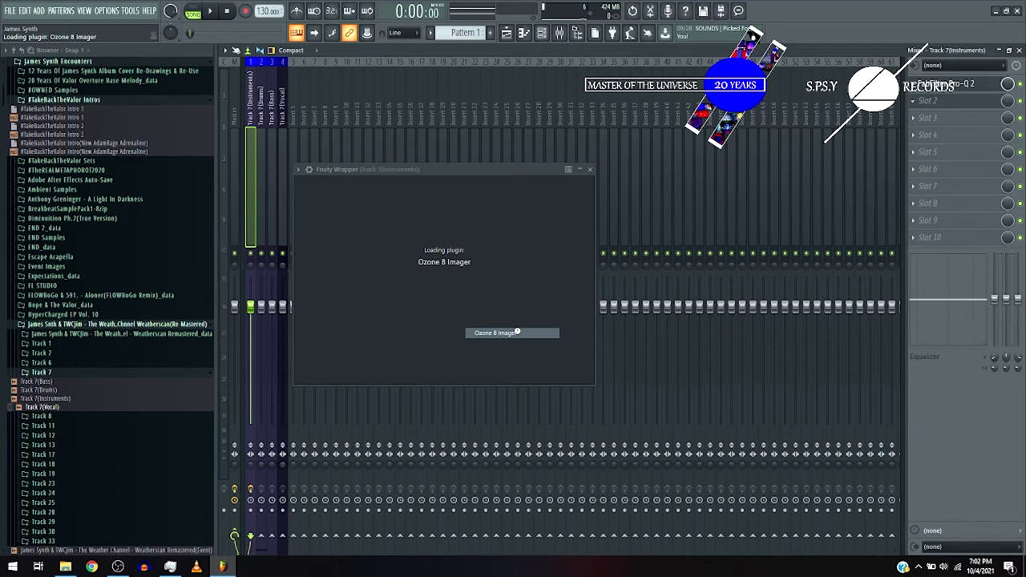
{"action": "left_click_drag", "start_coordinate": [403, 340], "coordinate": [403, 332]}
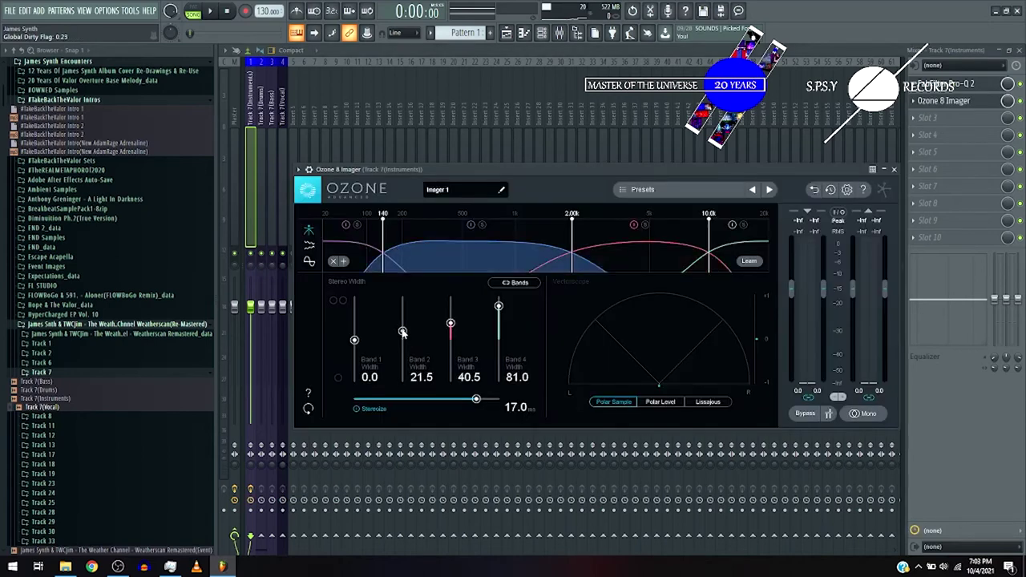